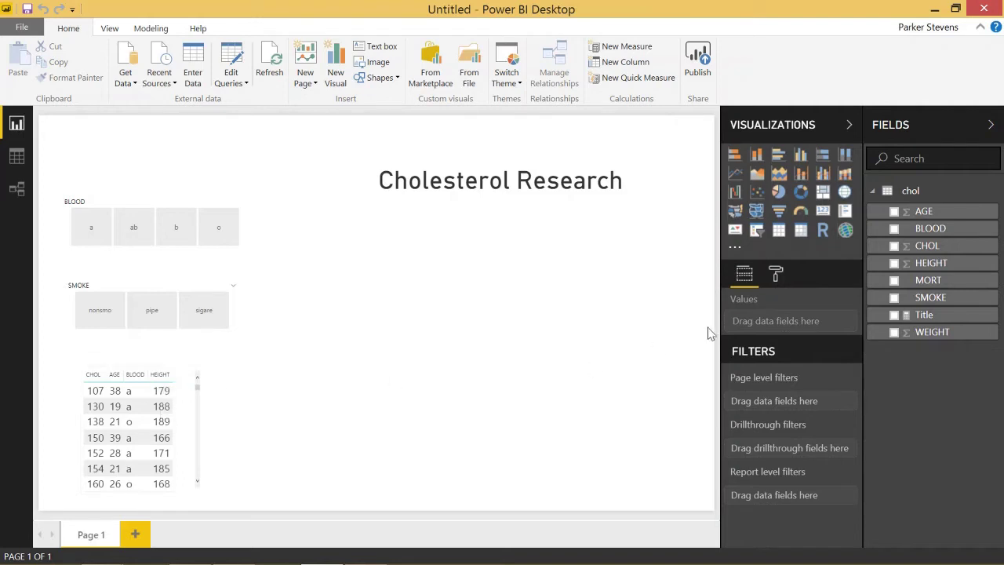
click(824, 234)
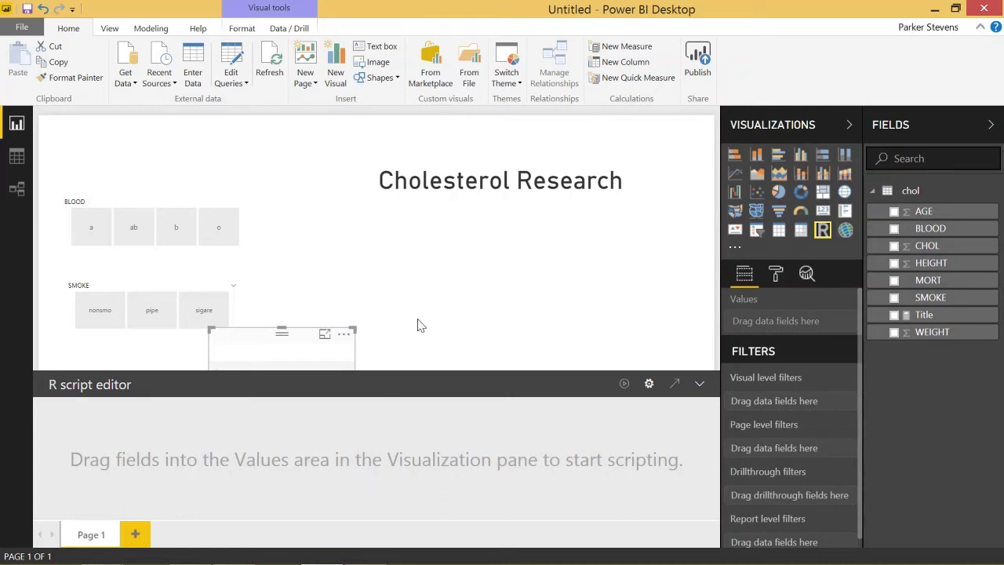
Add AGE, BLOOD, CHOL, HEIGHT, MORT, SMOKE and WEIGHT to the R visual's Values.
drag(911, 212, 782, 318)
drag(932, 235, 785, 339)
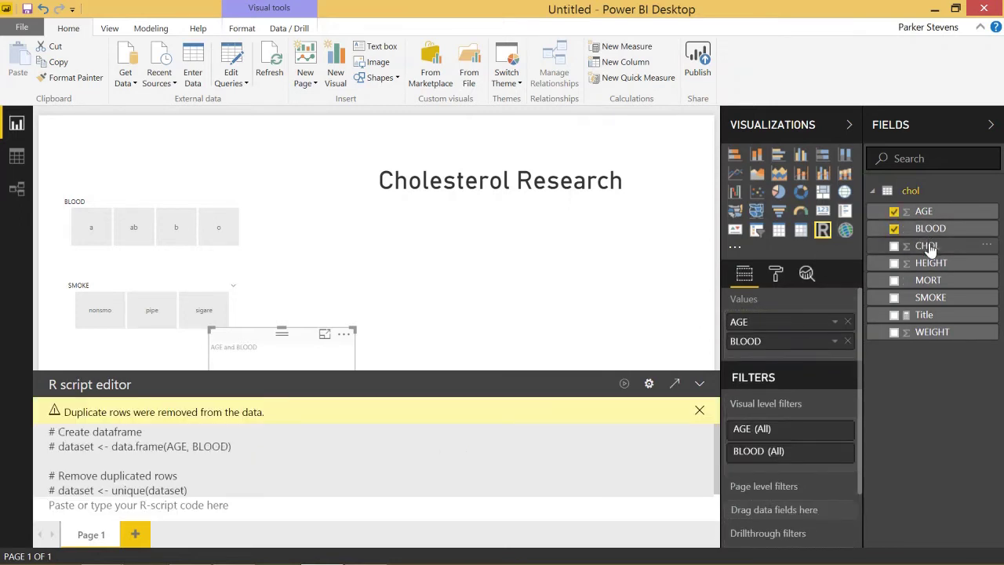
drag(927, 246, 800, 353)
drag(871, 264, 746, 375)
drag(926, 280, 781, 388)
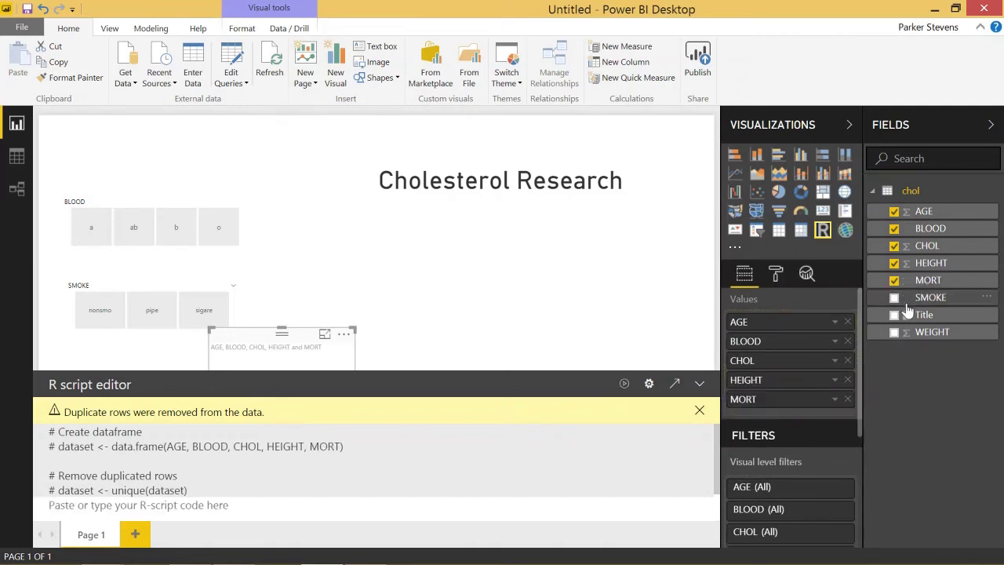
drag(926, 302, 785, 427)
drag(926, 343, 777, 455)
Review the summarization of AGE, BLOOD and CHOL, and set HEIGHT to Don't summarize.
click(835, 322)
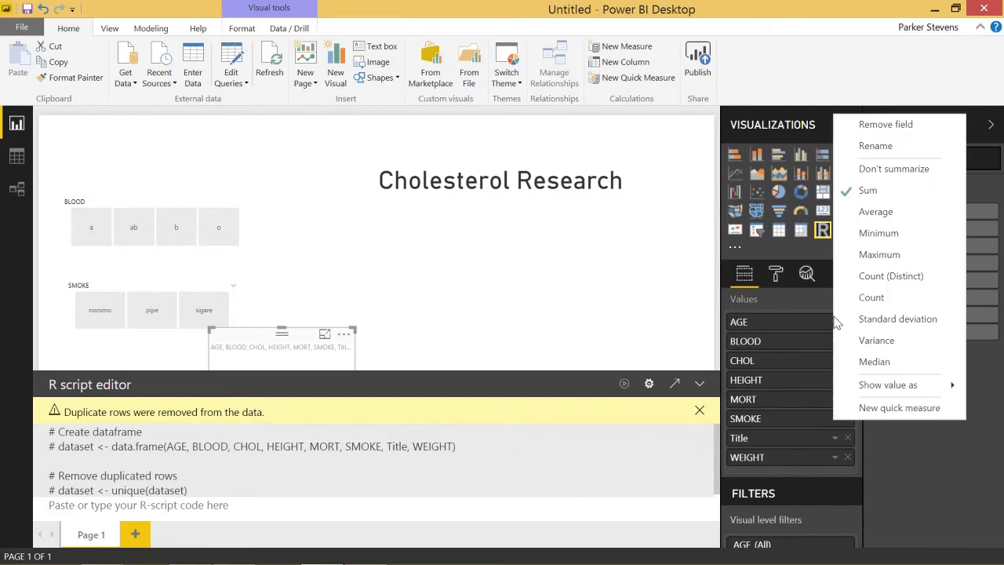
click(885, 167)
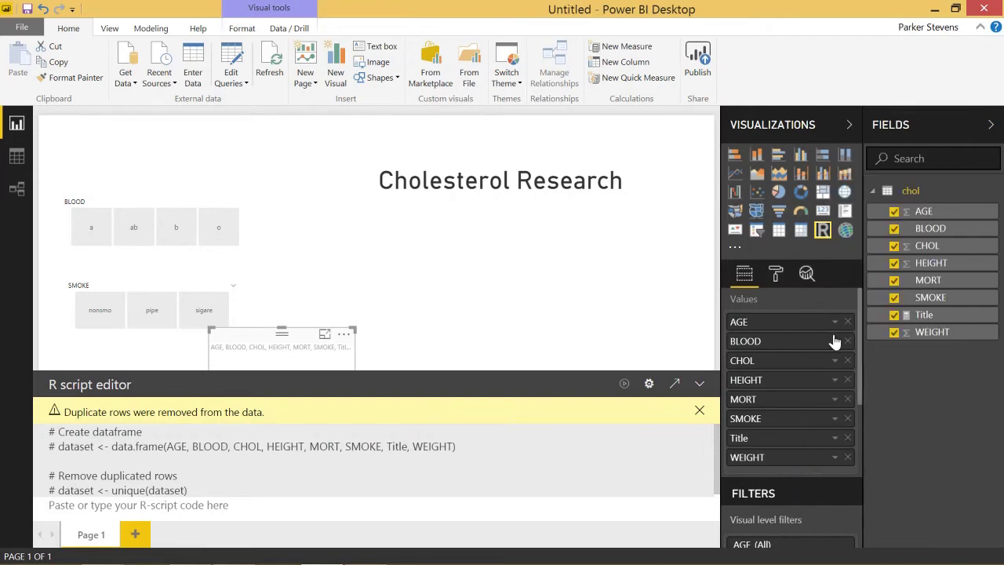
click(835, 340)
click(829, 368)
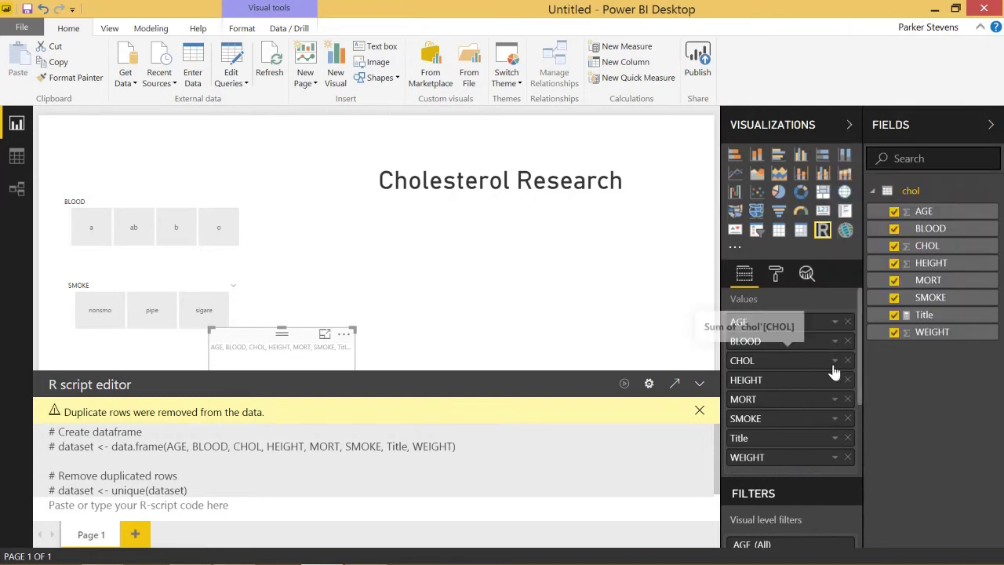
click(835, 360)
click(853, 168)
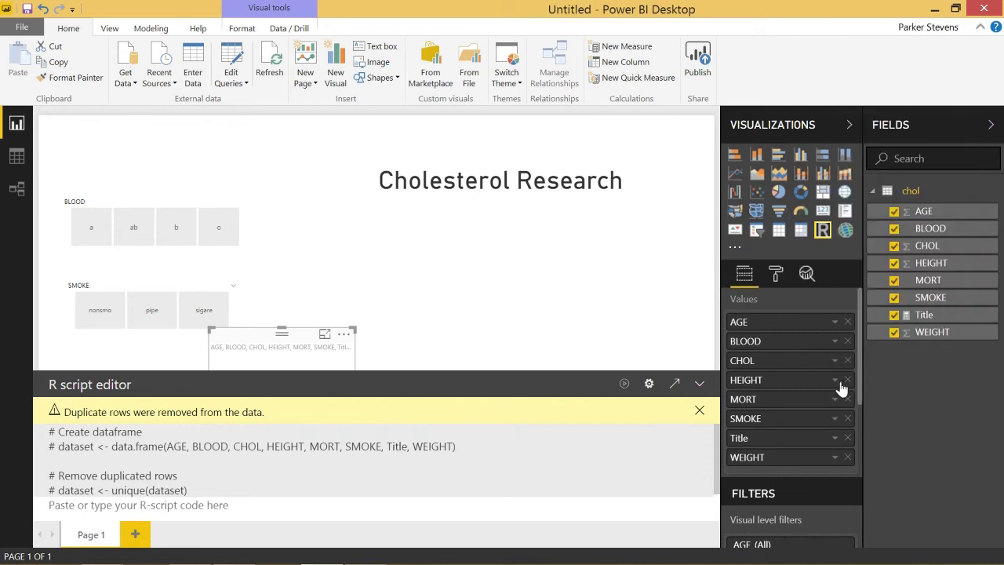
click(835, 380)
click(870, 146)
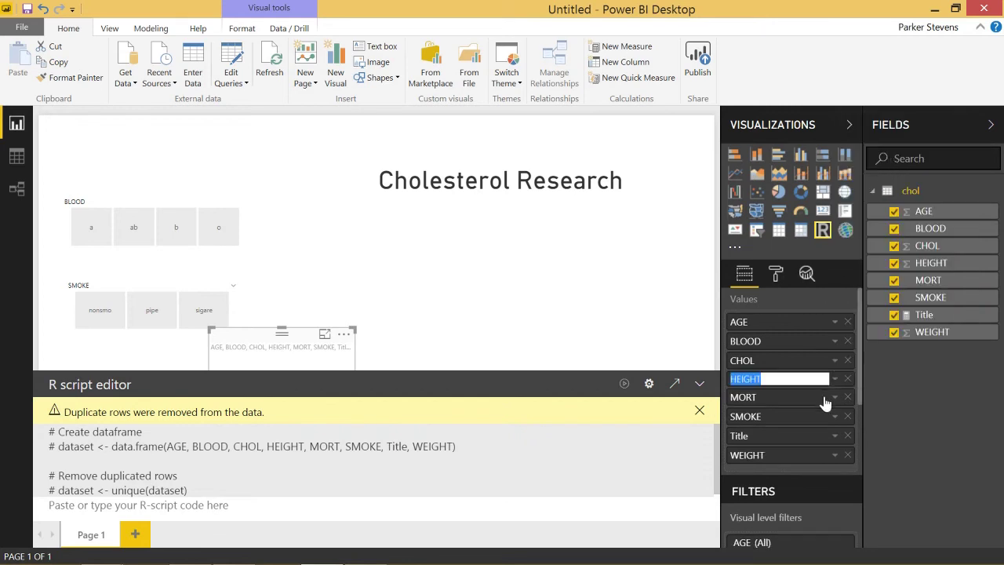
click(835, 379)
click(891, 169)
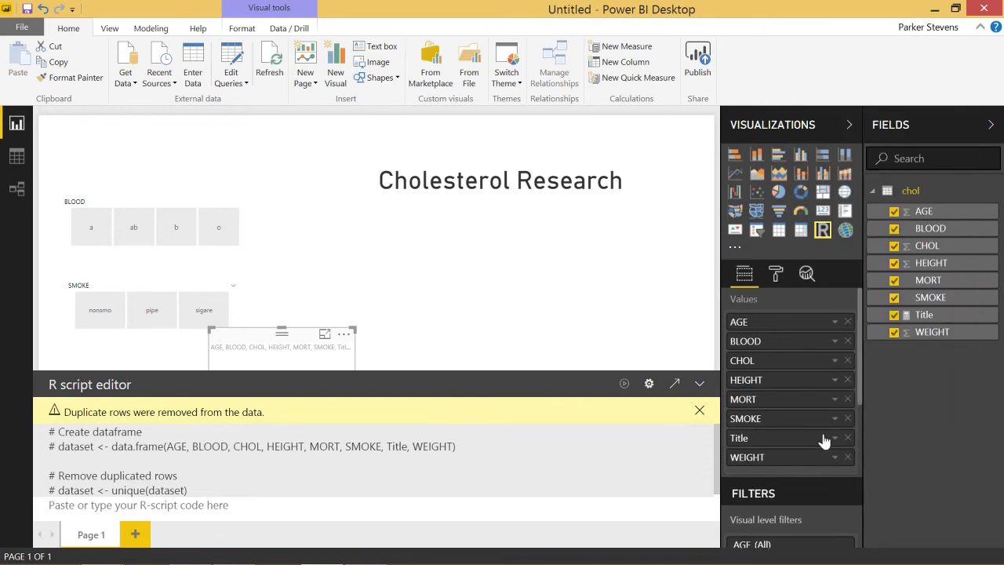
Review the MORT, SMOKE, Title and WEIGHT field options, then remove Title from Values.
click(836, 400)
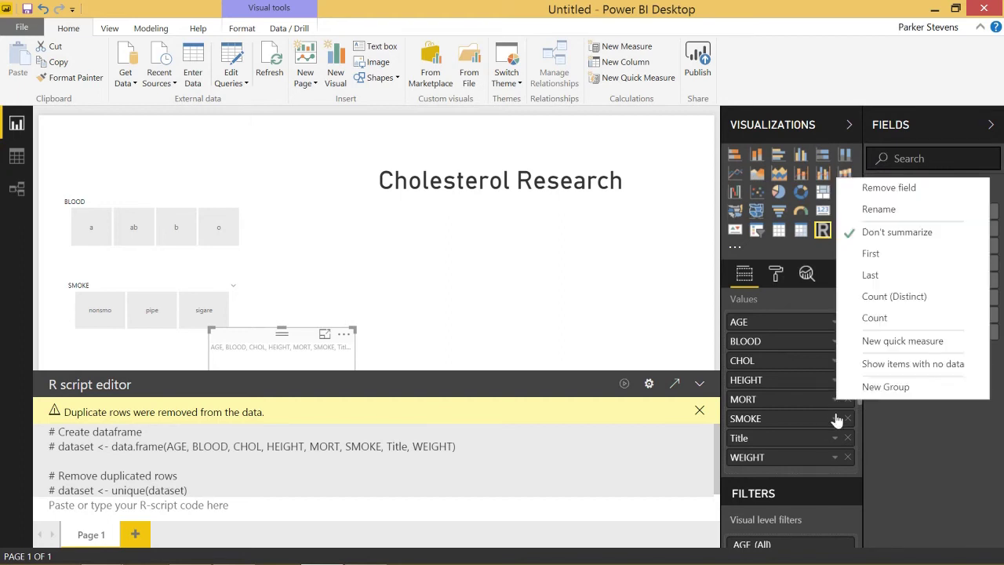
click(837, 419)
click(834, 439)
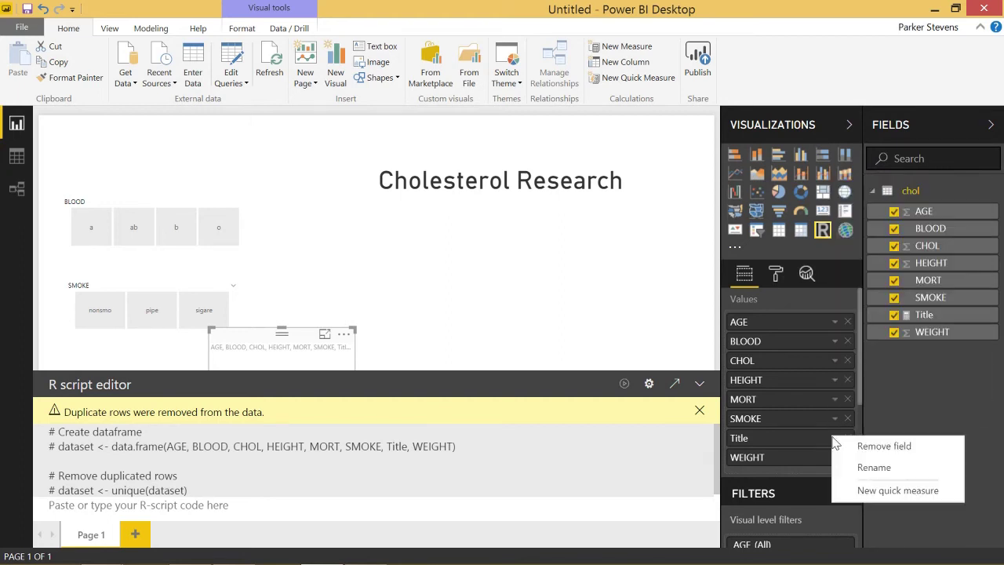
click(816, 463)
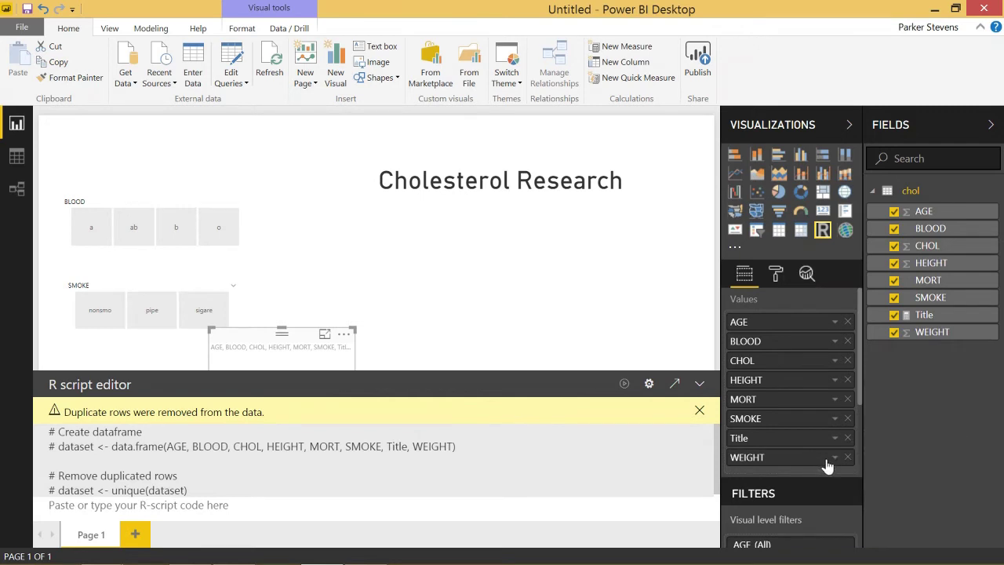
click(836, 458)
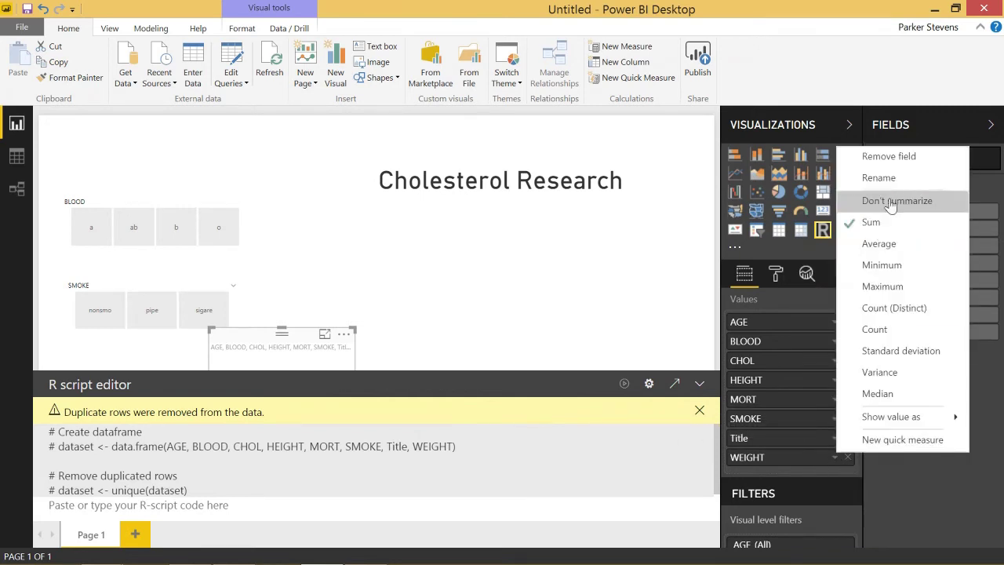
click(881, 222)
click(848, 444)
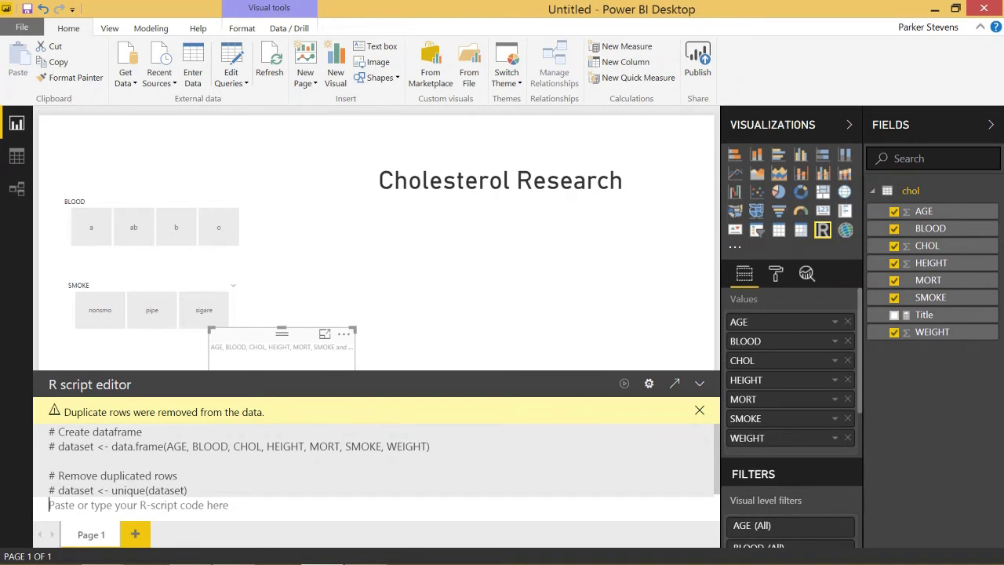
Run hist(dataset$AGE) to plot the AGE histogram, then move it below the title and enlarge it.
text(hist()
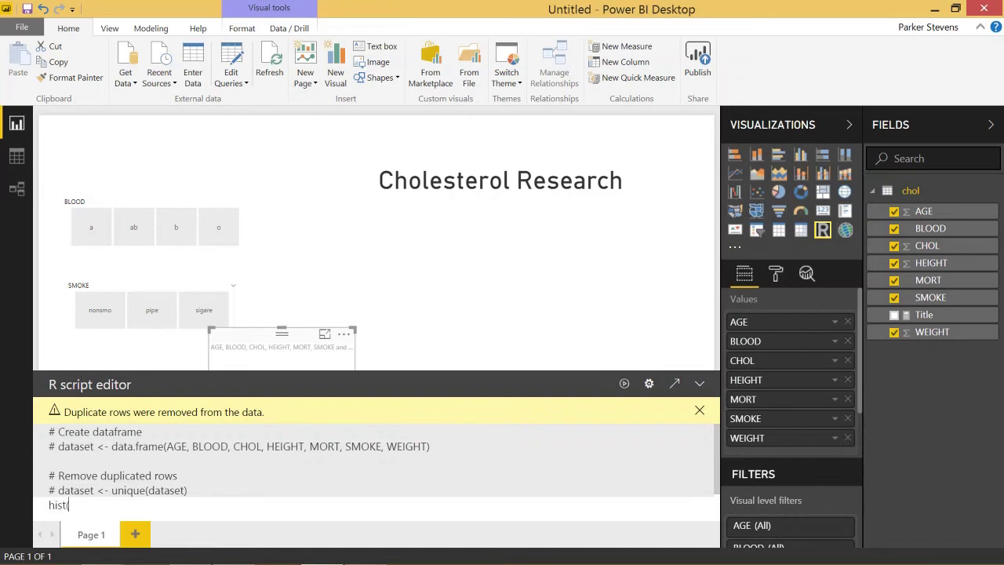
text(dataset)
text($)
text(AGE()
text())
click(623, 383)
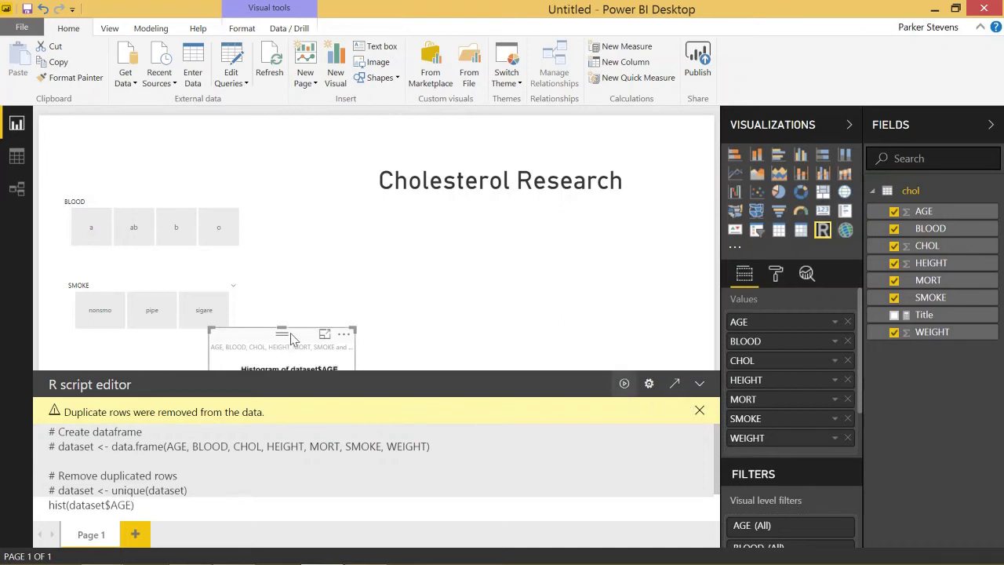
drag(292, 336, 384, 206)
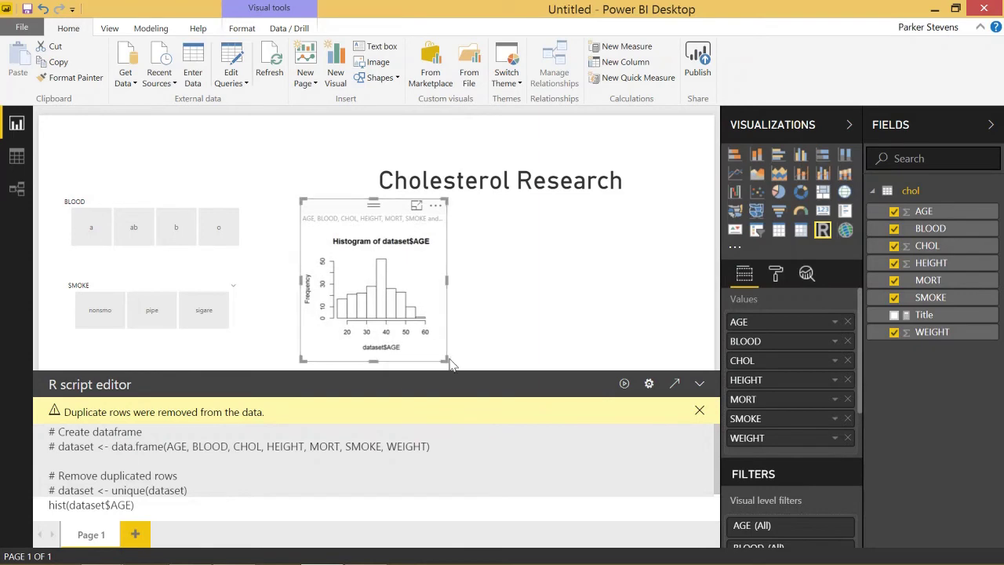
drag(448, 359, 492, 367)
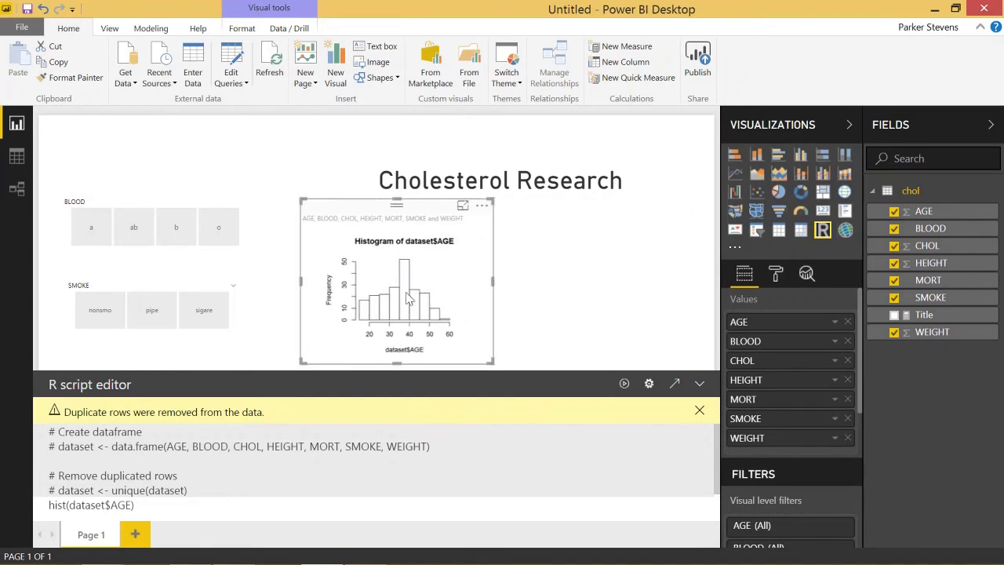
Centre the histogram under the title and select the hist(dataset$AGE) script line.
drag(431, 213, 499, 218)
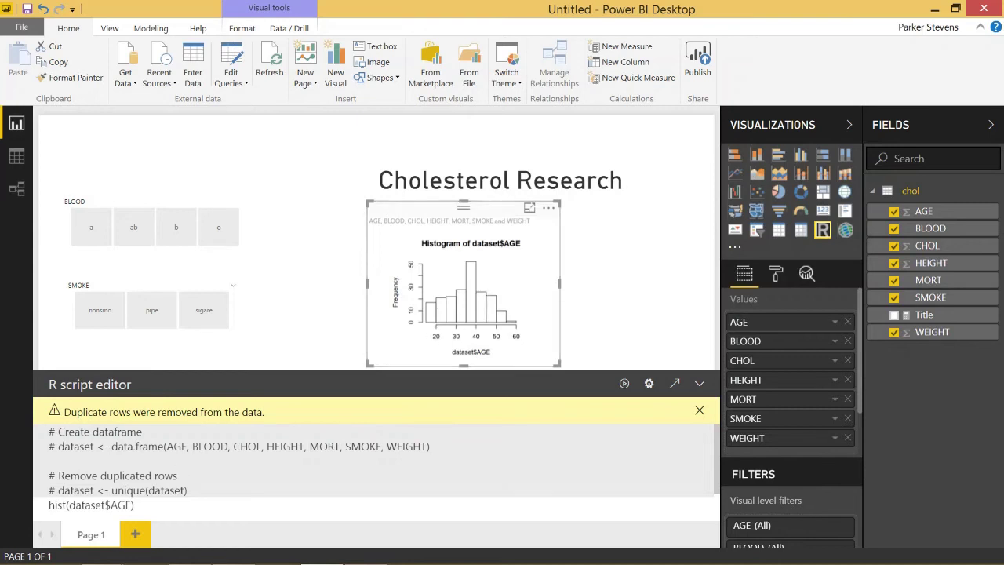
drag(134, 504, 11, 499)
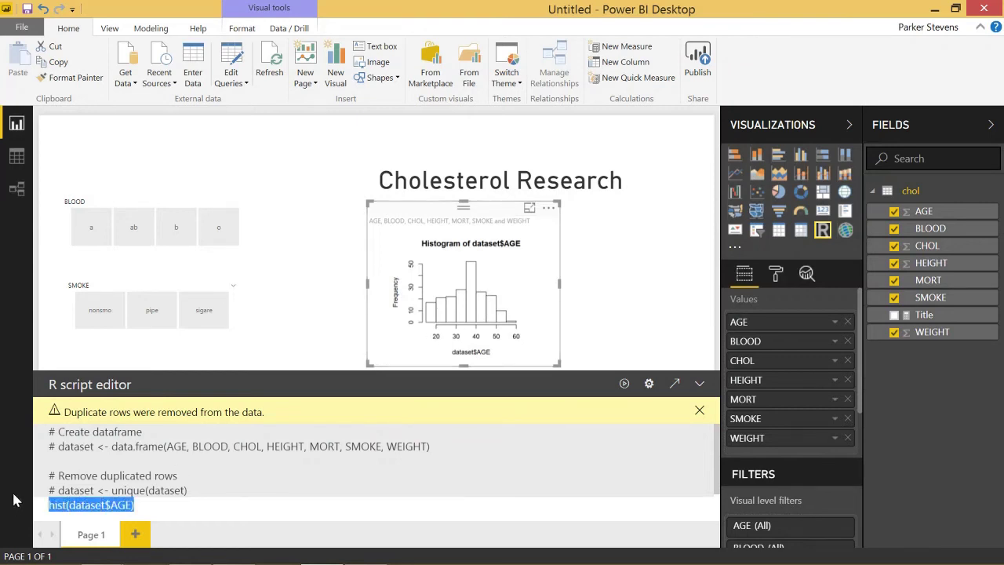
Replace the script with library(ggplot2) and ggplot(dataset, aes(x=dataset$AGE)) + geom_histogram(), then run it.
text(libra)
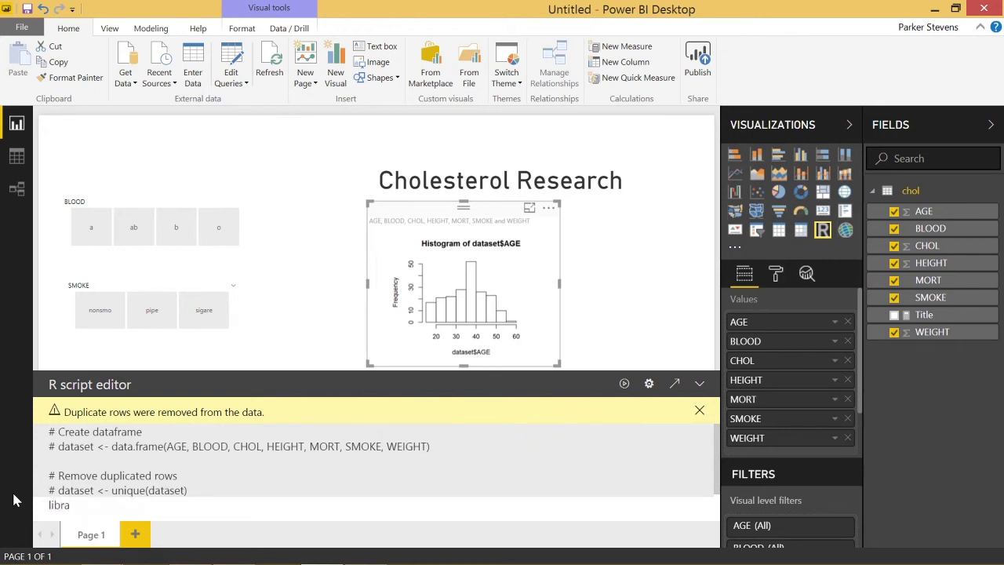
text(ry(ggplot2))
key(Return)
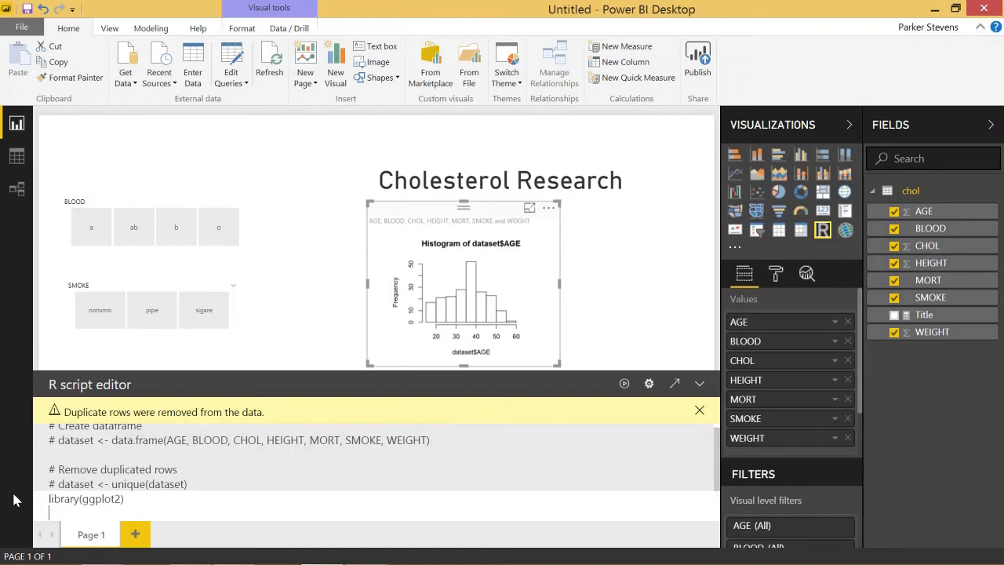
text(ggplot(dataset, aes())
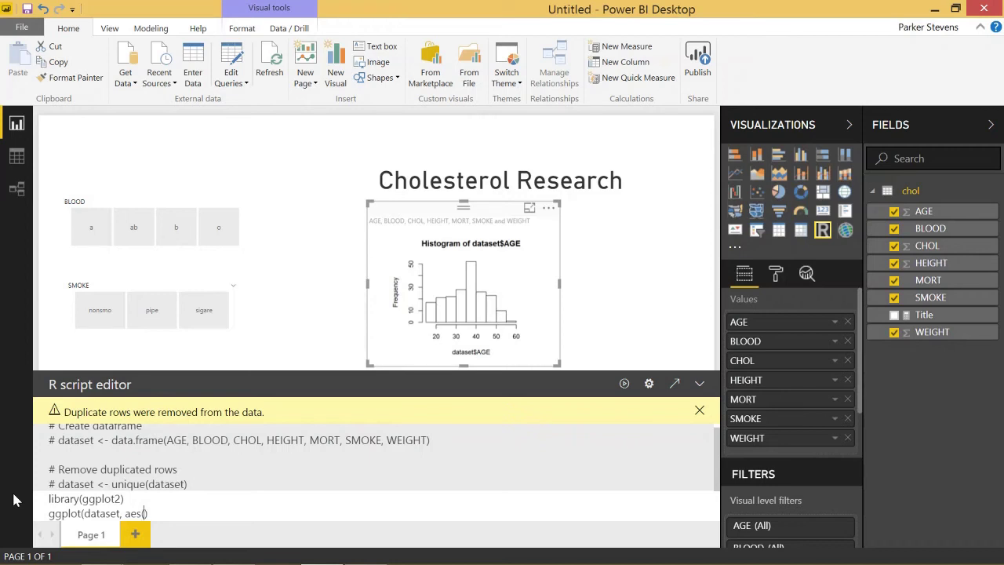
text(x=dataset$AGE)) +)
key(Return)
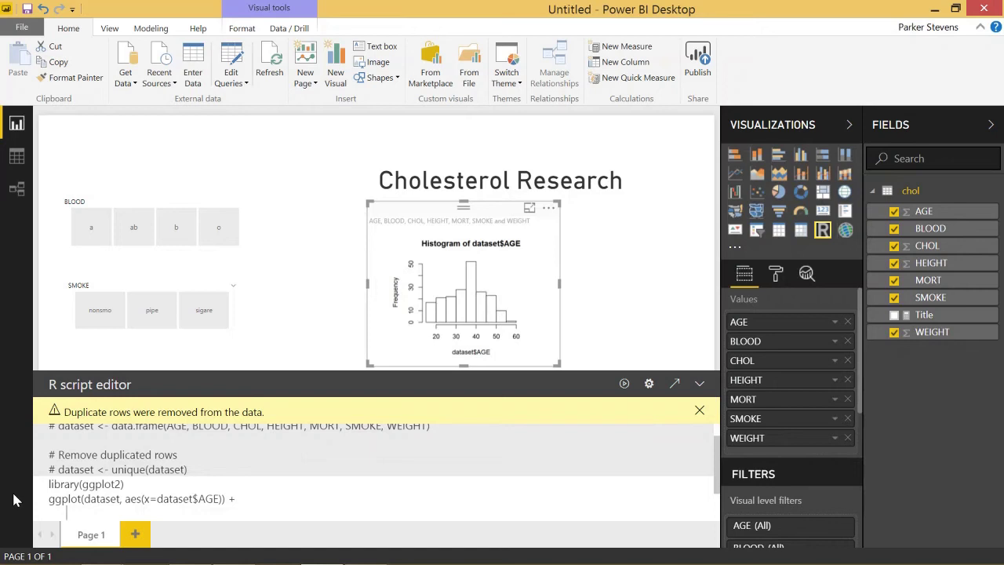
text(geom_histogram())
click(626, 384)
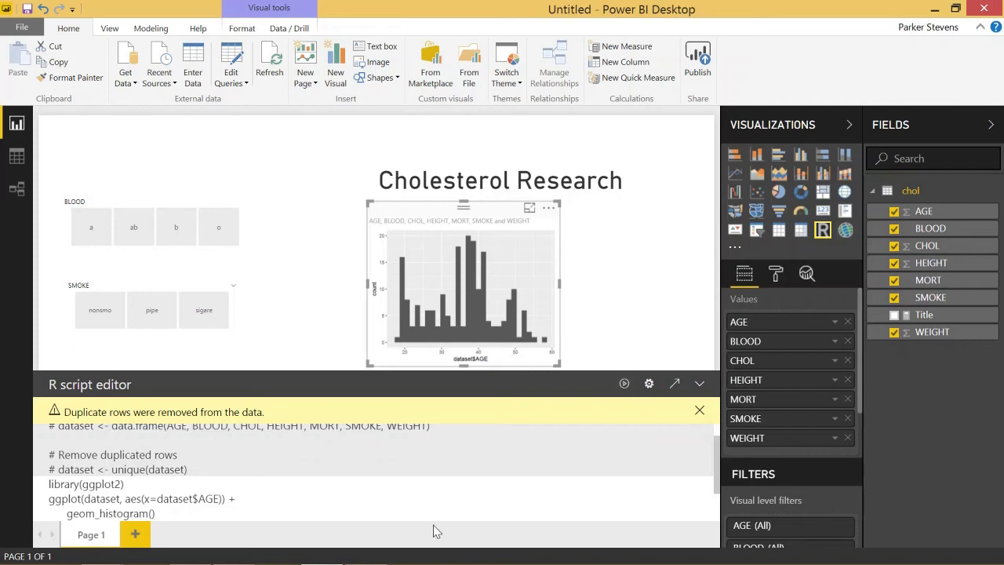
Change the layer to geom_histogram(aes(fill=..count..)) and rerun the script.
text(aes()fill=..count..)
click(625, 385)
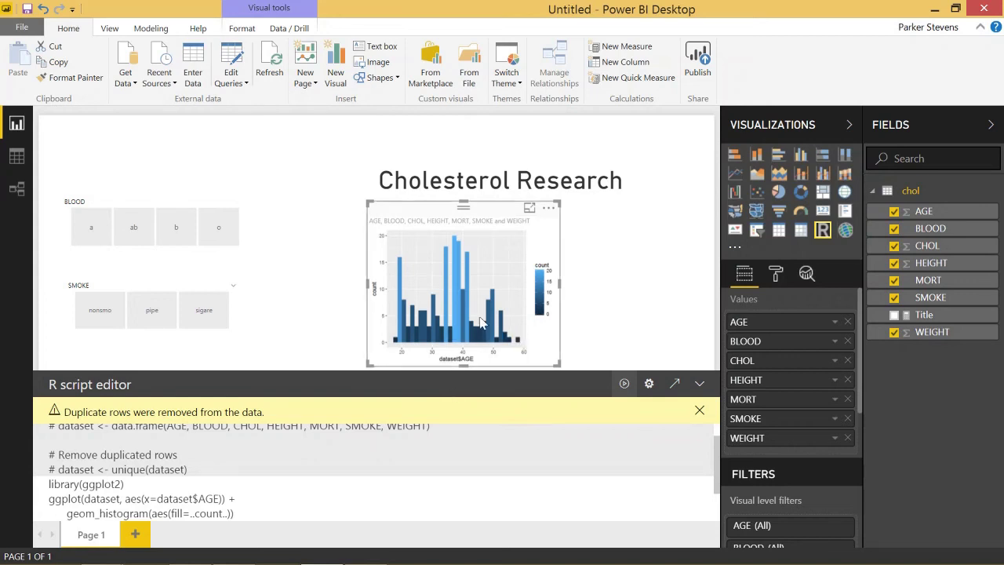
mouse_move(186, 557)
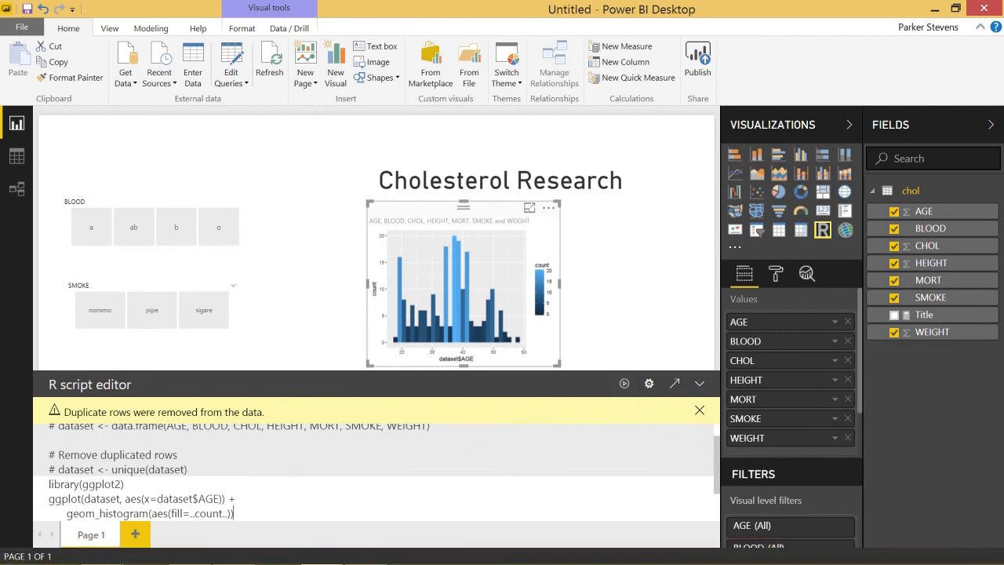
Append + scale_fill_gradient(low = "blue", high = "red") to the script and run it.
click(233, 513)
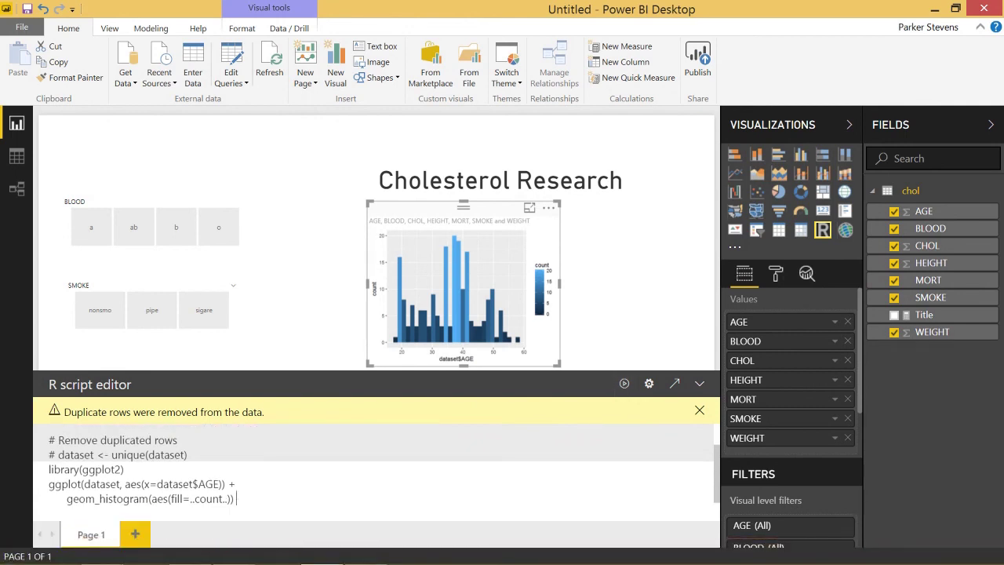
text(+)
key(Return)
text(scale_fill_gradient(")
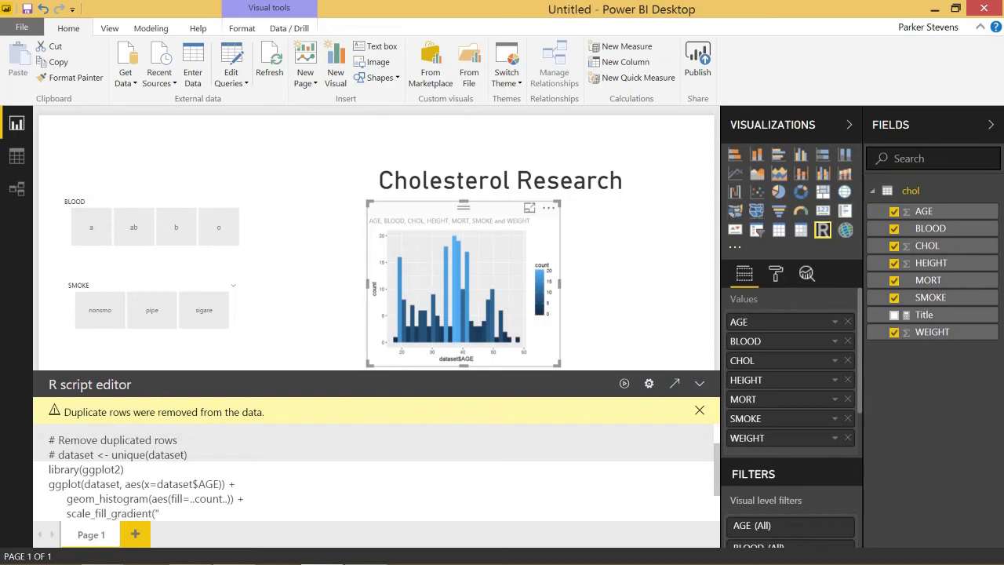
text(low = "blue", high = "red"))
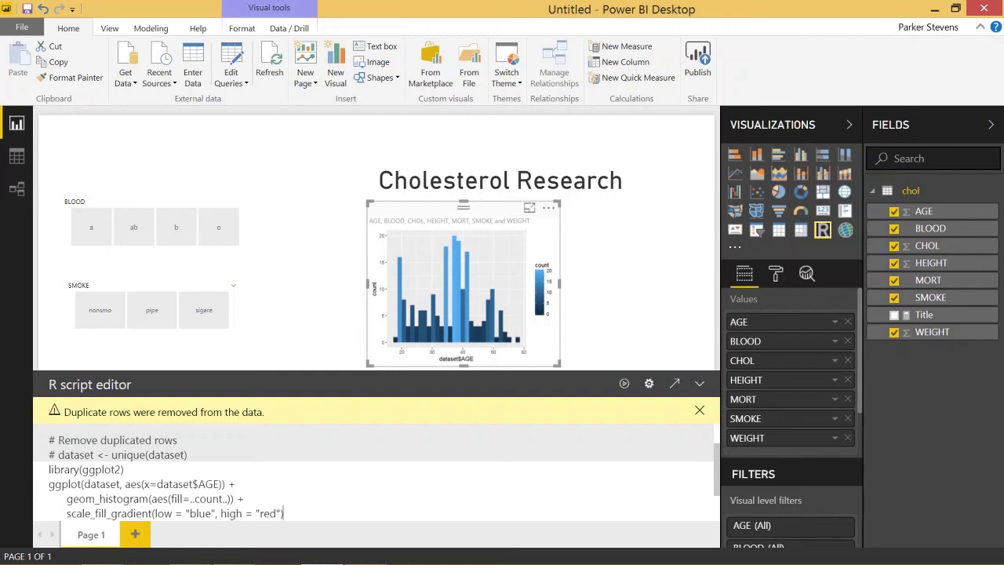
click(633, 386)
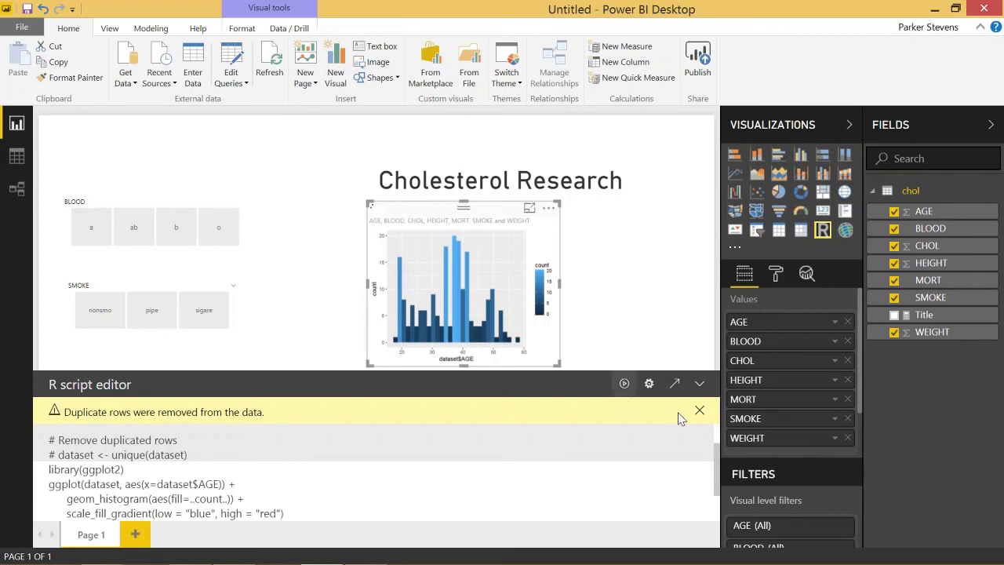
Nudge the histogram right and down and collapse the R script editor.
click(612, 309)
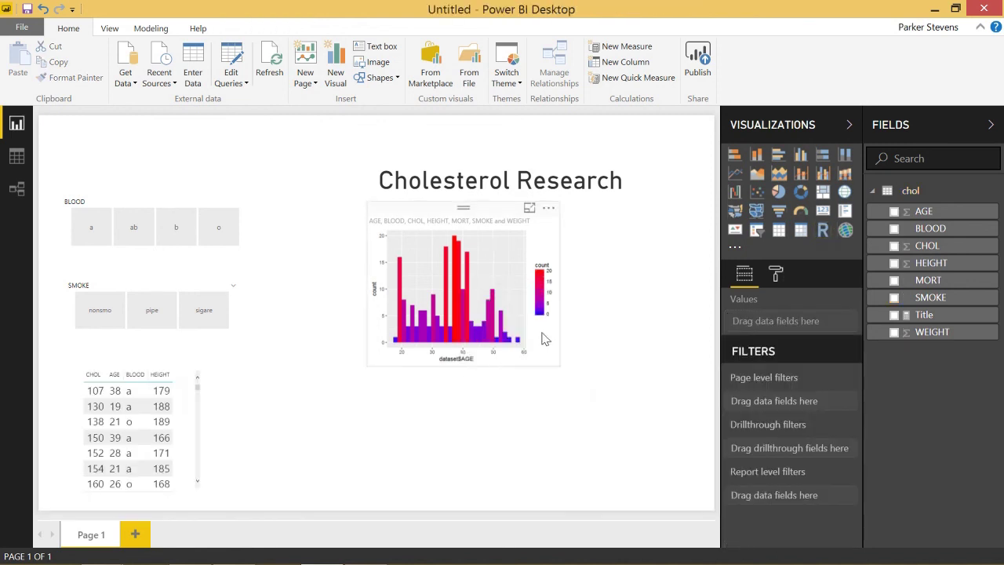
drag(511, 208, 534, 224)
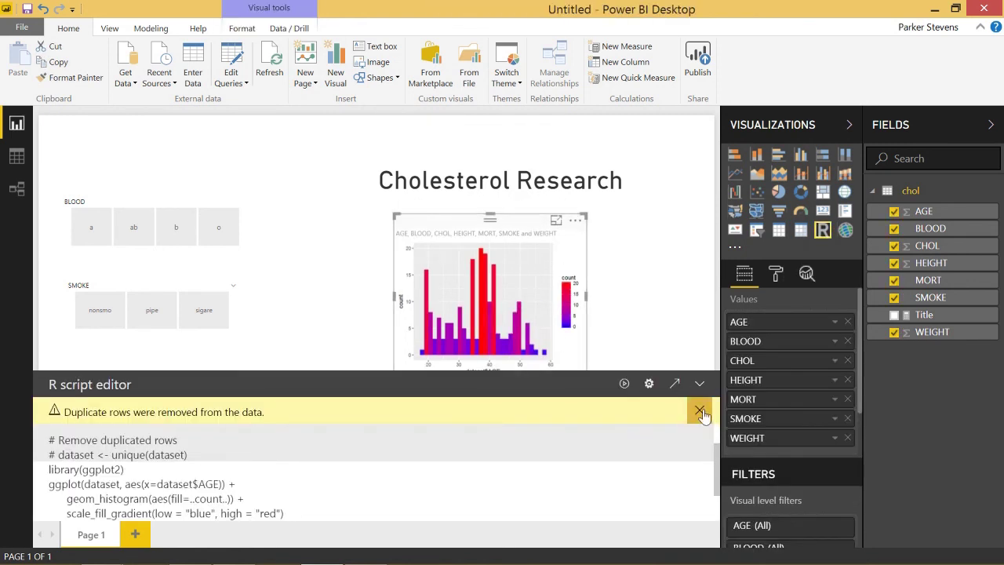
click(700, 384)
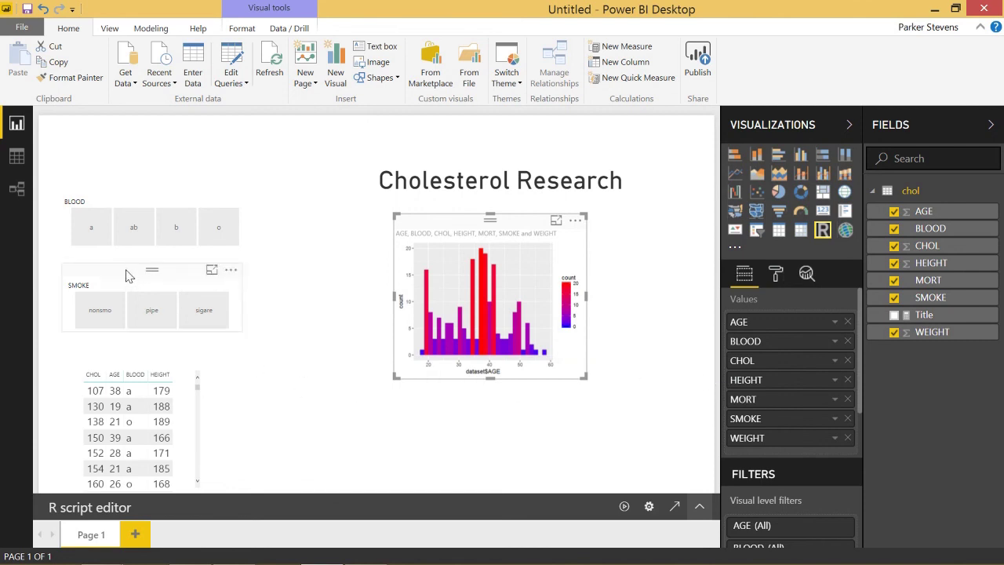
Filter the page to BLOOD o and SMOKE pipe using the slicers.
click(98, 231)
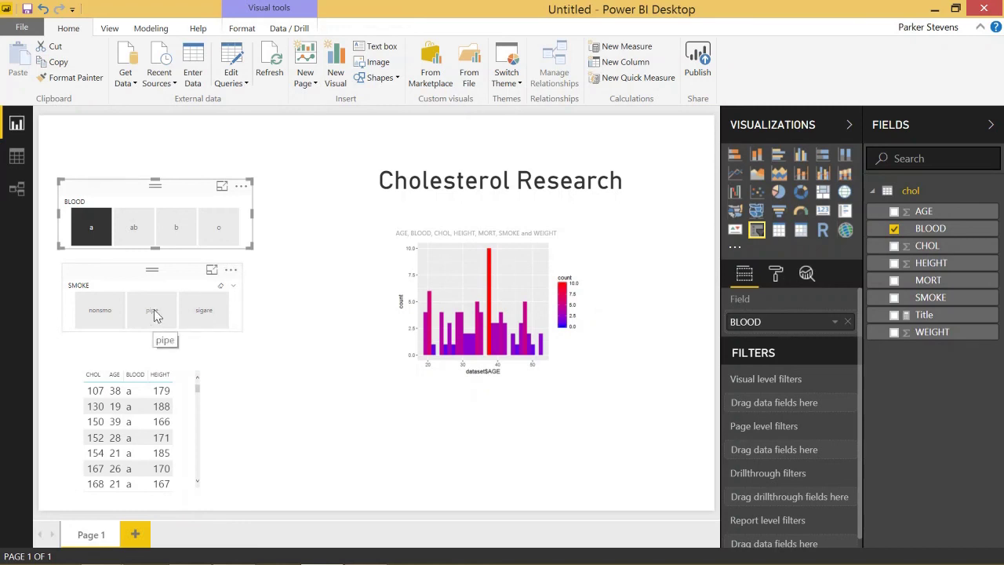
click(221, 229)
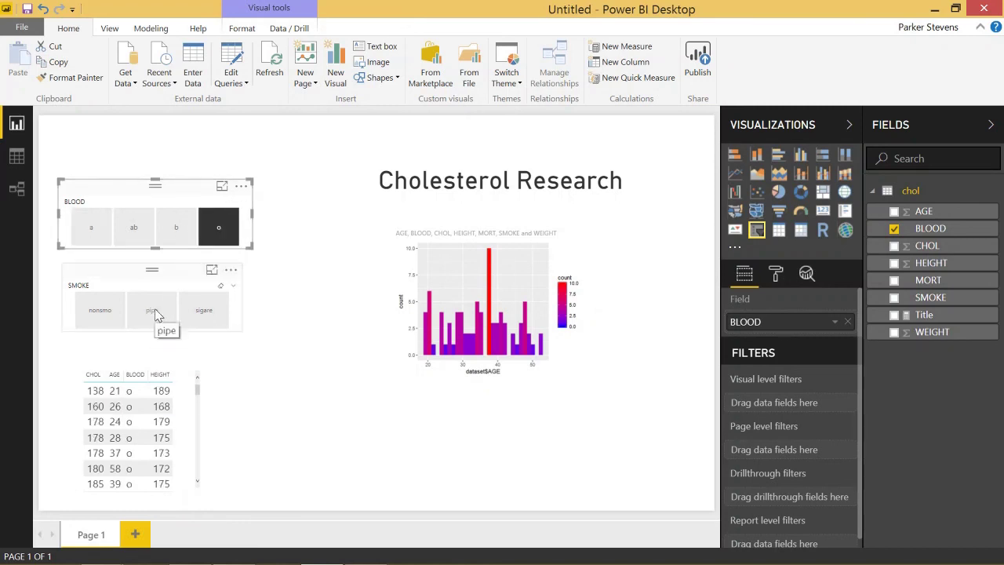
click(155, 313)
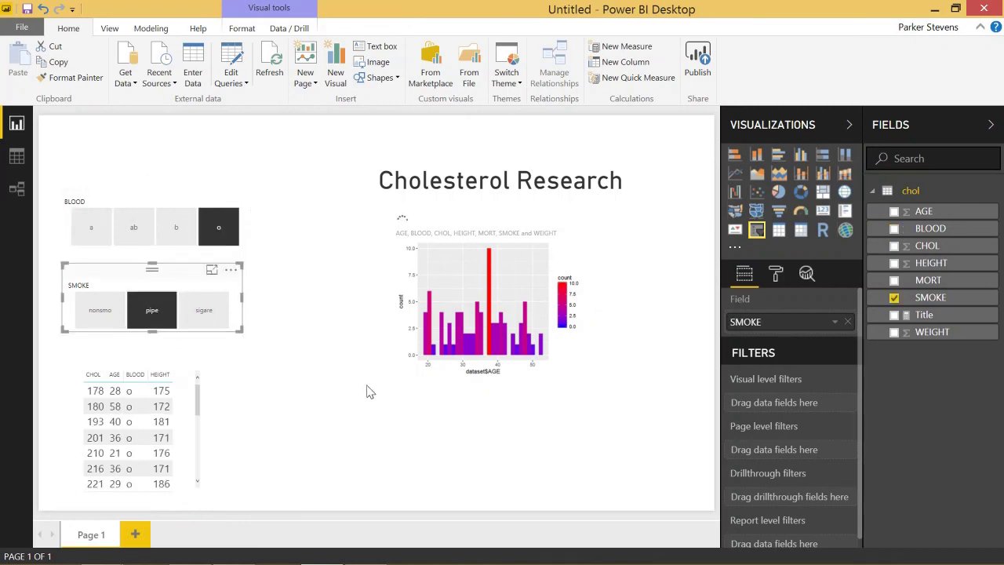